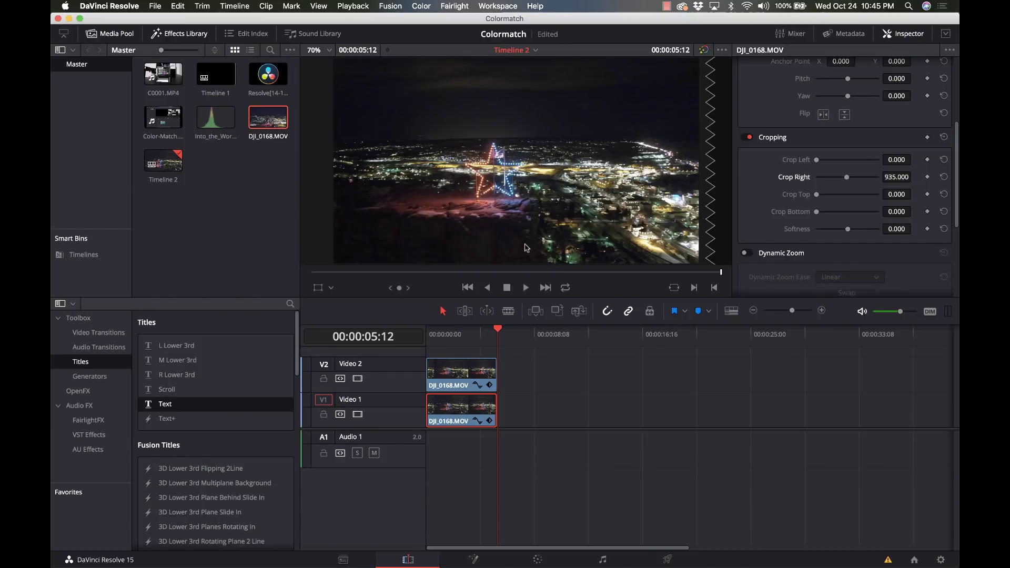
Return the playhead to the timeline start, go to the Color page and open Motion Effects.
left_click(445, 335)
key("Home")
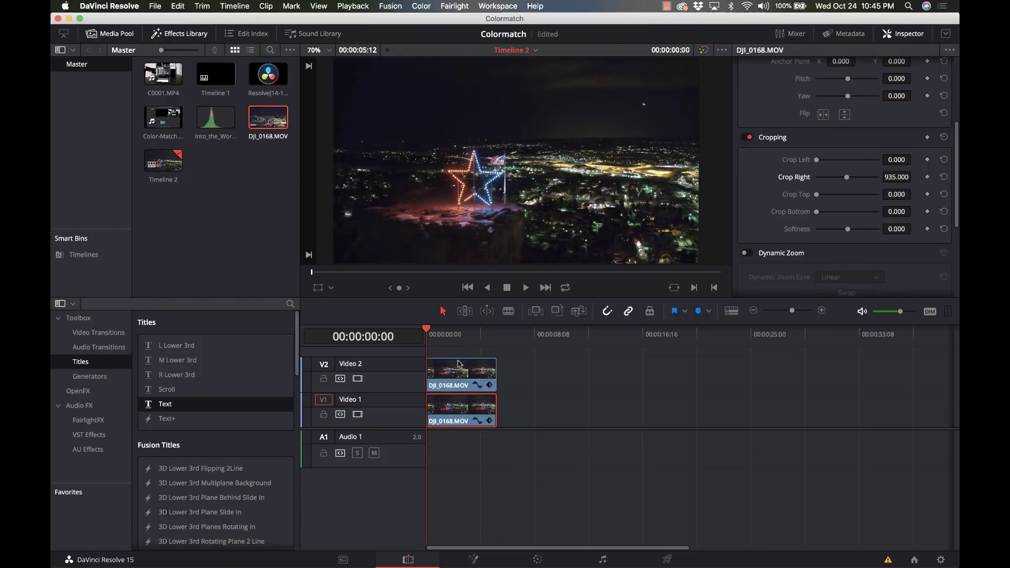
left_click(474, 556)
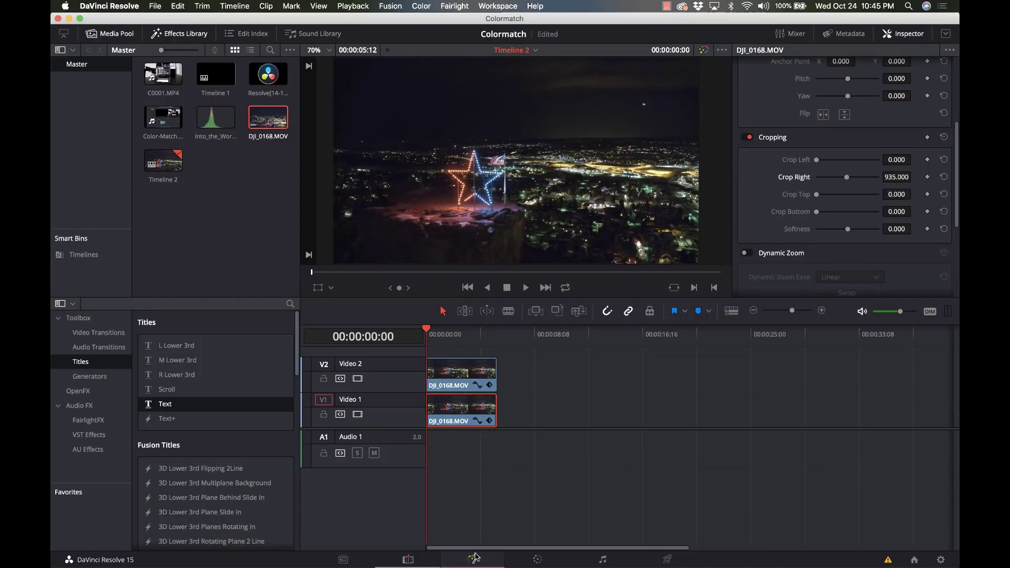
left_click(537, 562)
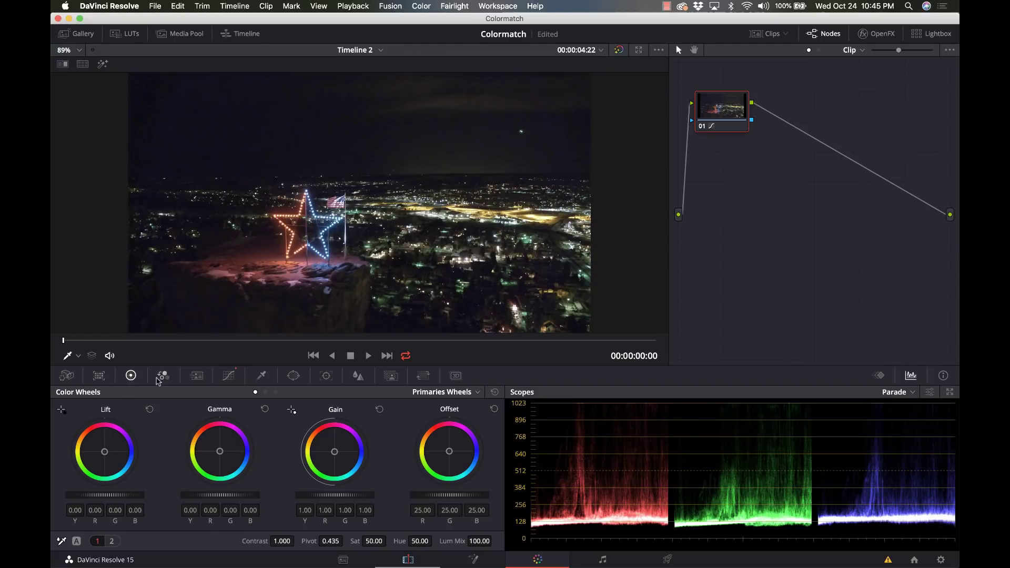
left_click(198, 377)
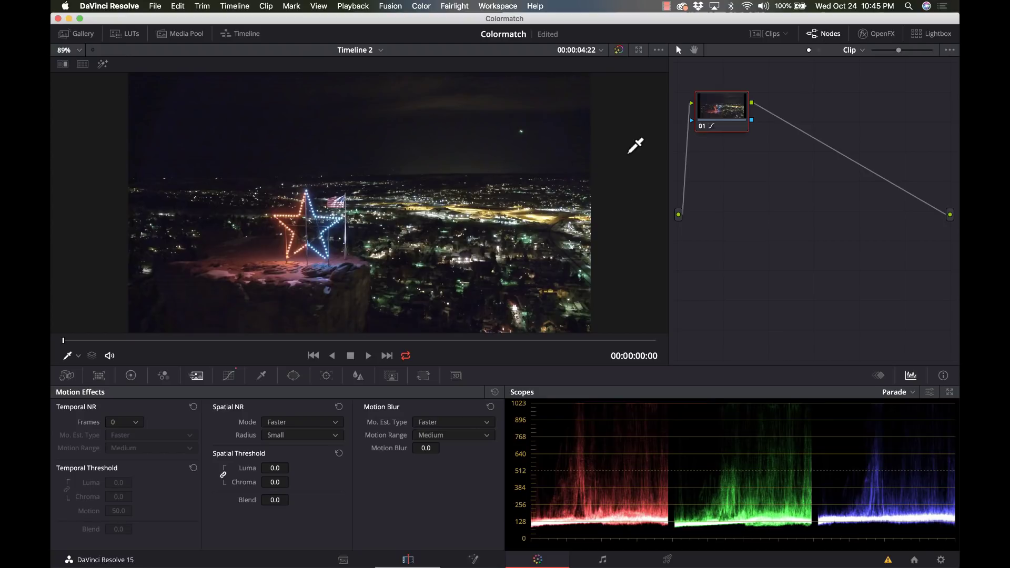
right_click(719, 122)
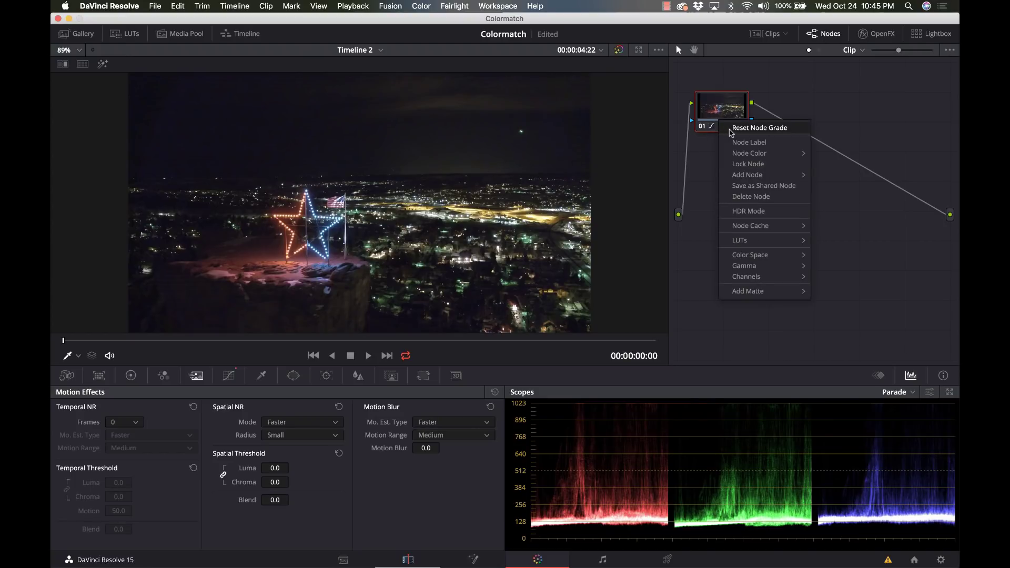
Reset node 01's grade and set Temporal NR to 5 frames, Better estimation, Medium range.
left_click(732, 129)
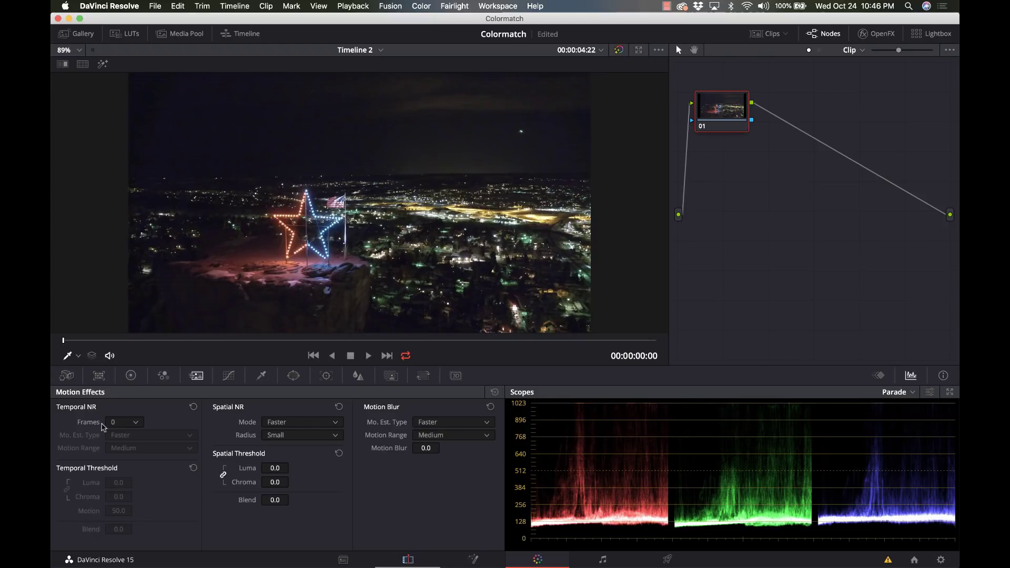
left_click(138, 424)
left_click(130, 501)
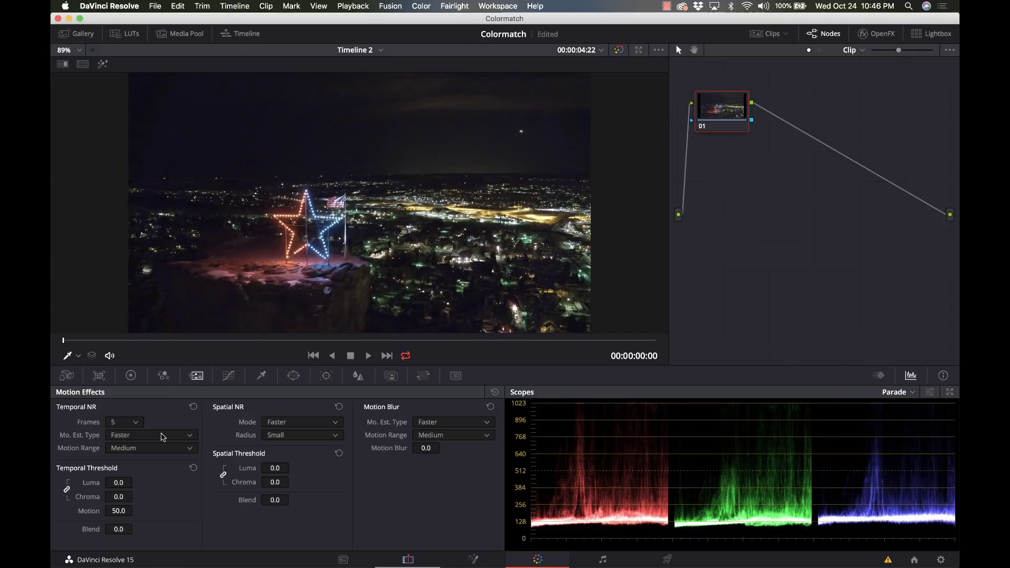
left_click(162, 438)
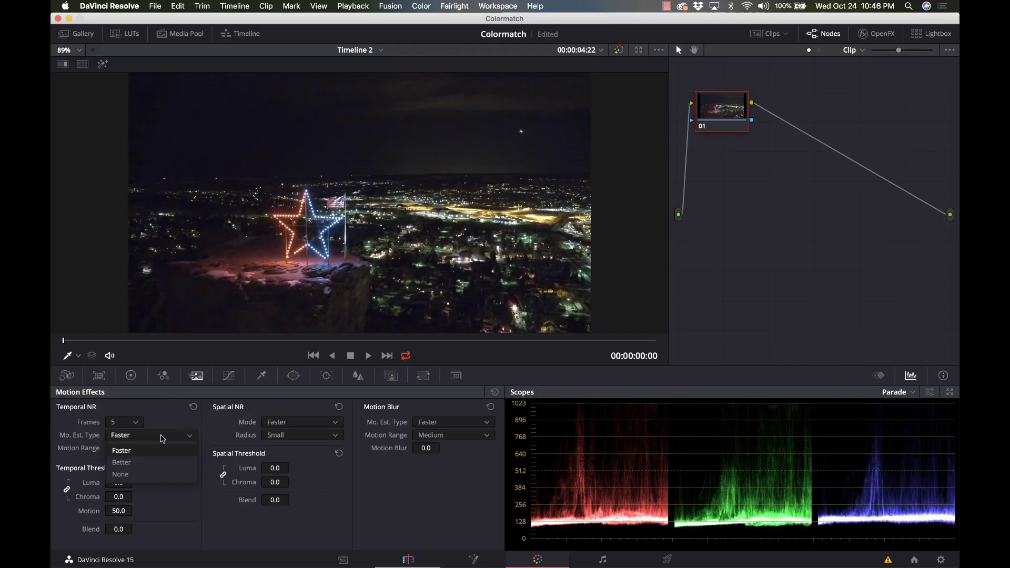
left_click(151, 463)
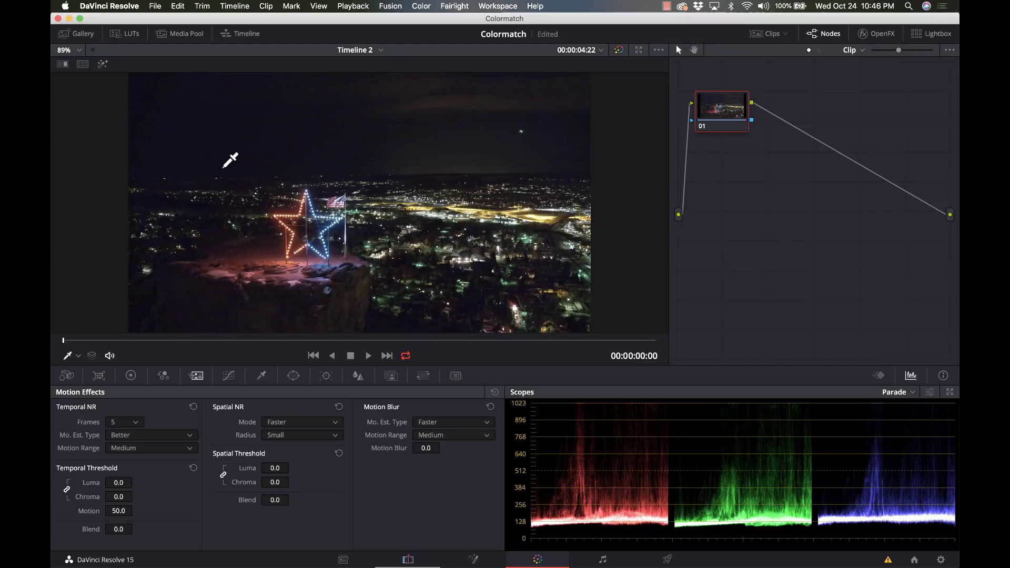
left_click(174, 449)
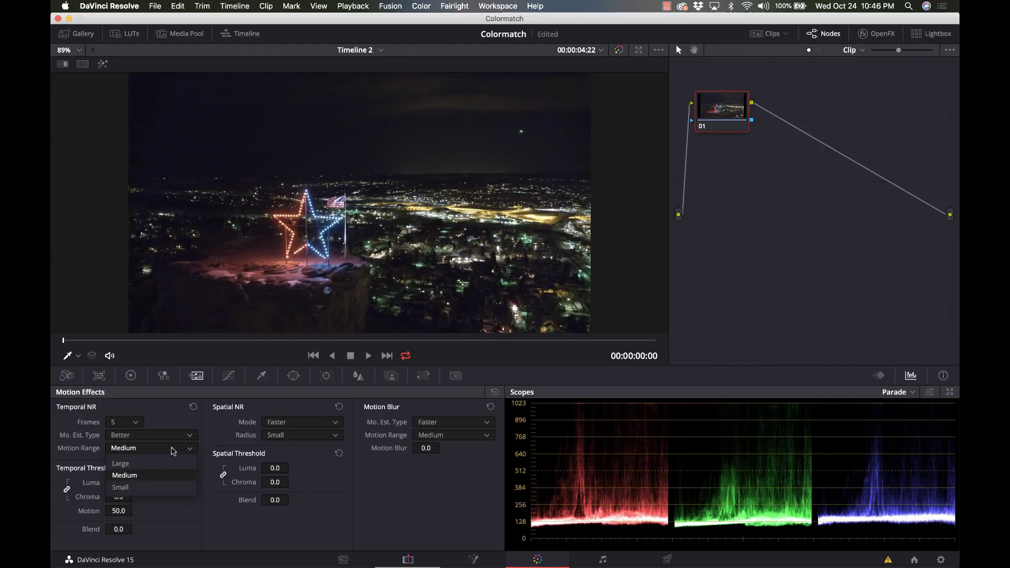
left_click(142, 477)
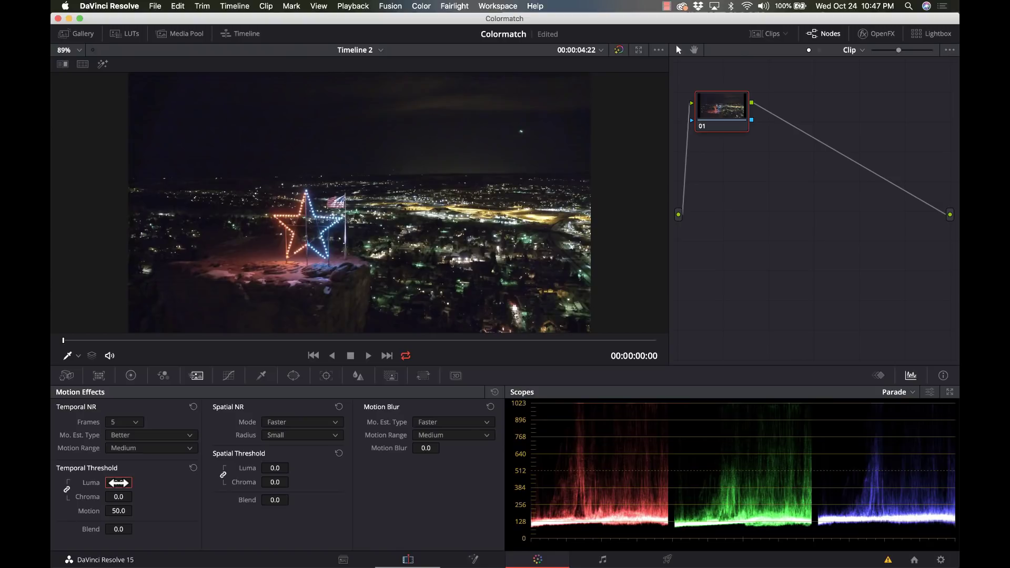
Select the Temporal Threshold Luma field, leaving Motion Range on Medium.
left_click(118, 483)
Enter 25 as Temporal Threshold Luma so linked Chroma also becomes 25.
type("25")
key("Return")
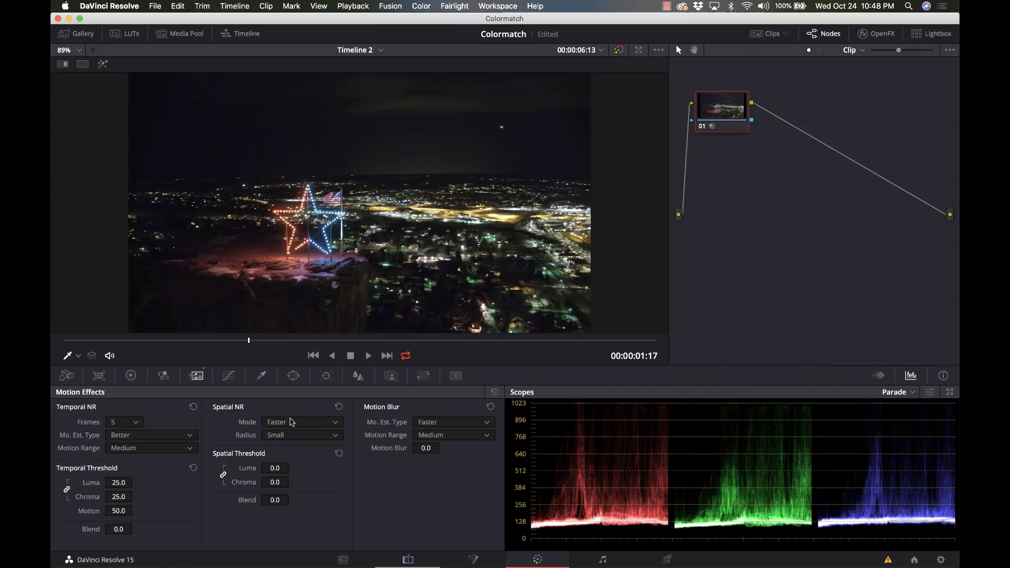
left_click(295, 424)
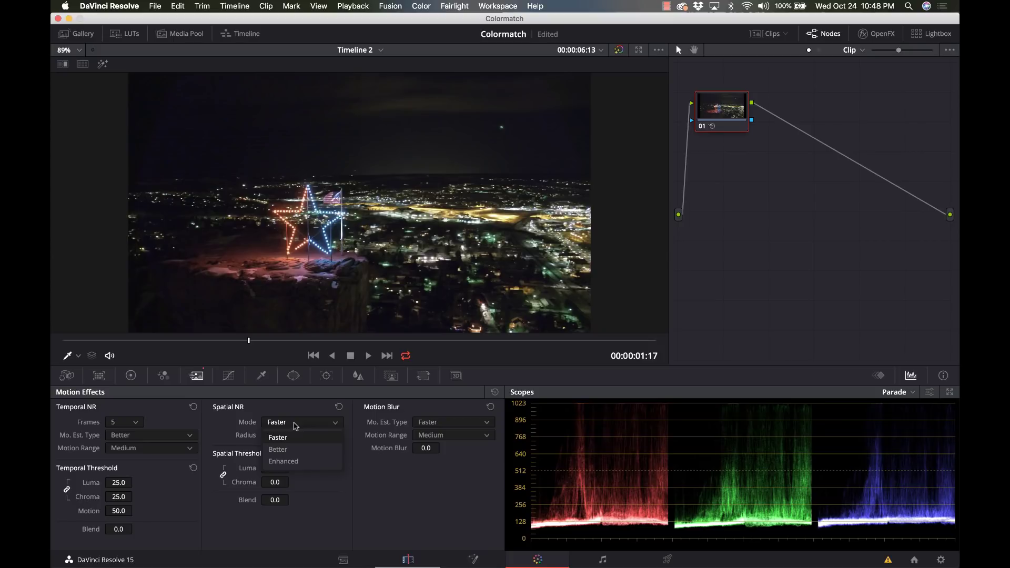
Set Spatial NR Mode to Enhanced with a spatial luma threshold of 25, previewing full screen.
left_click(285, 462)
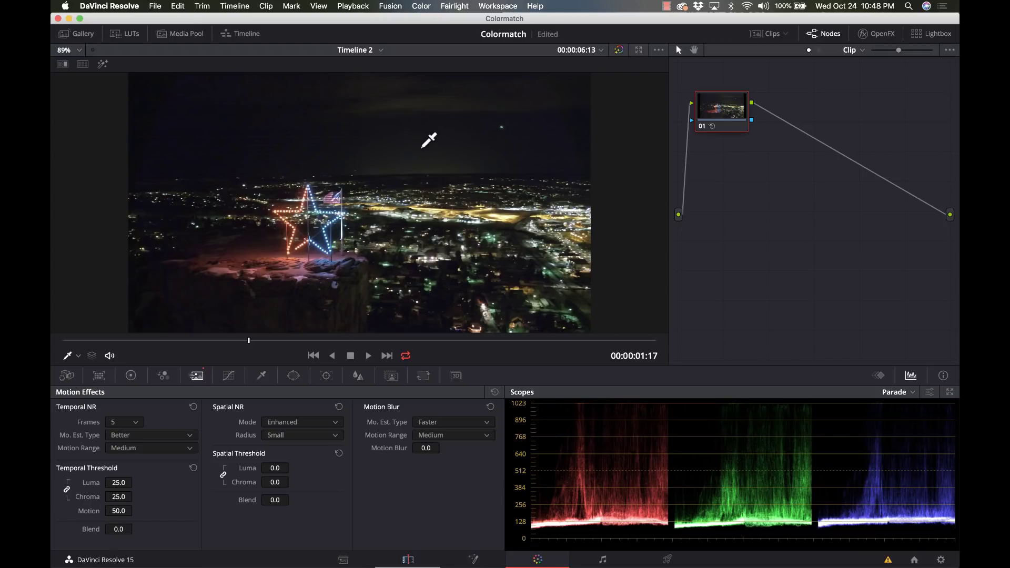
left_click(275, 468)
type("25")
key("Return")
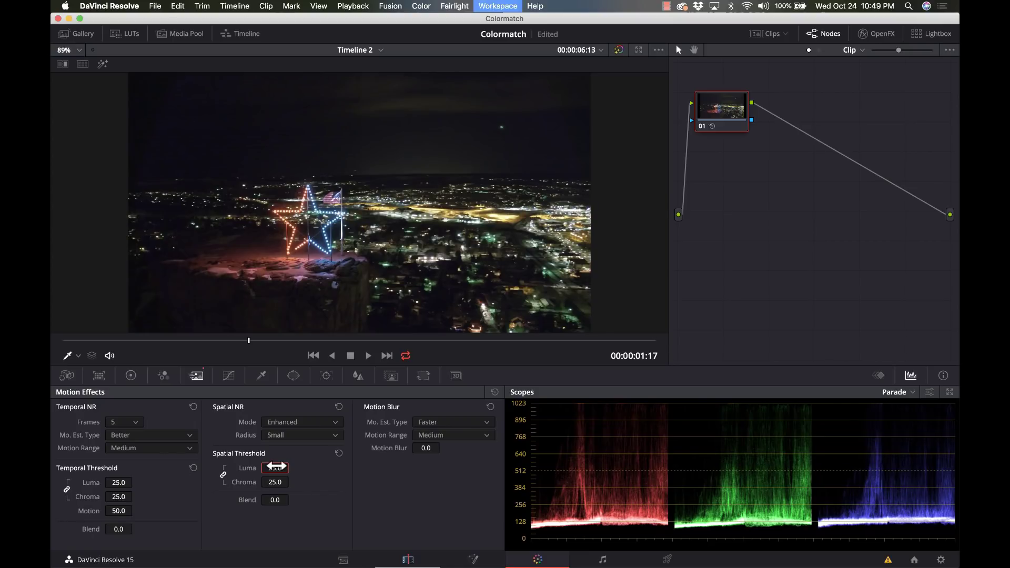
key("super+f")
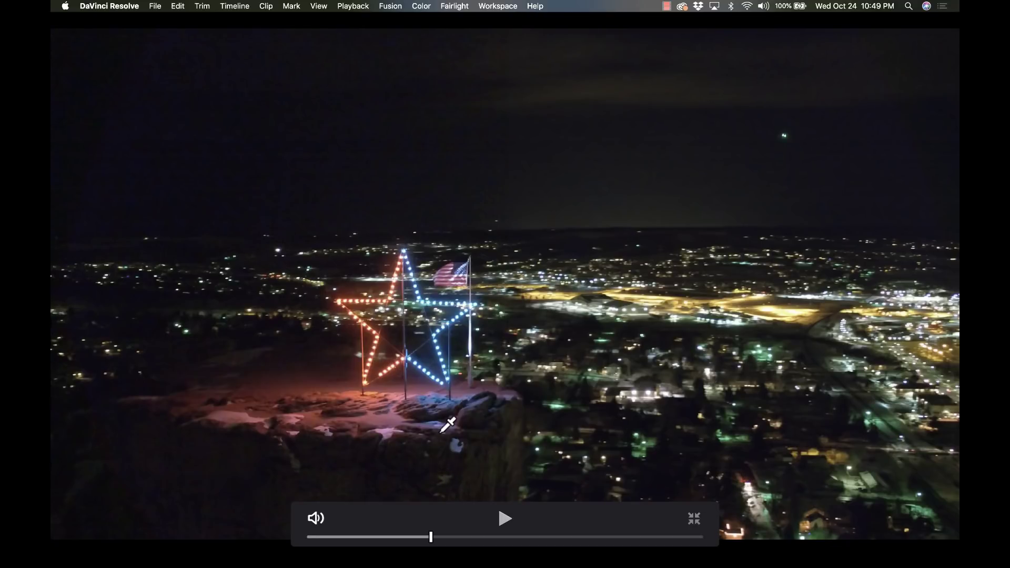
key("Escape")
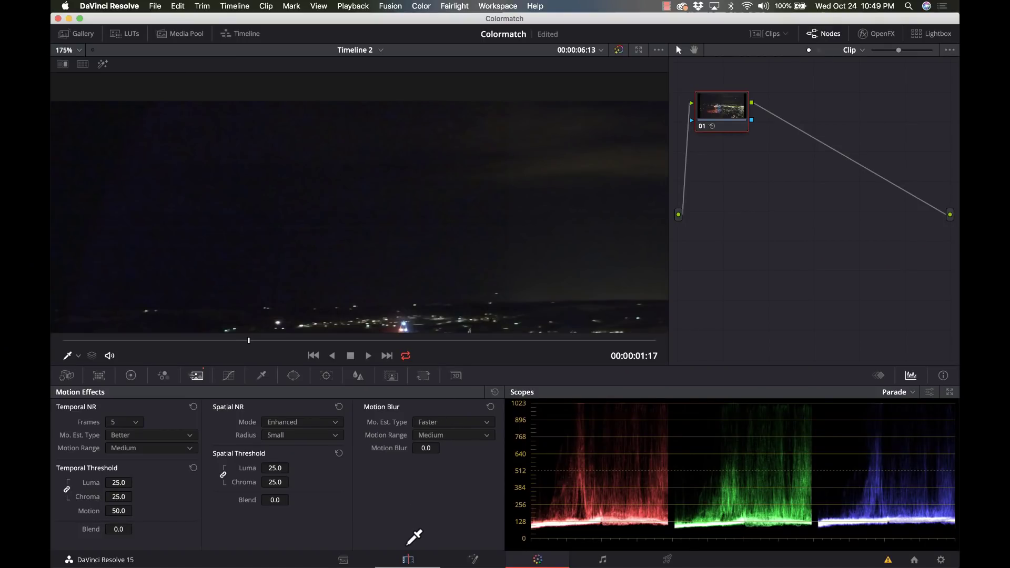
key("shift+z")
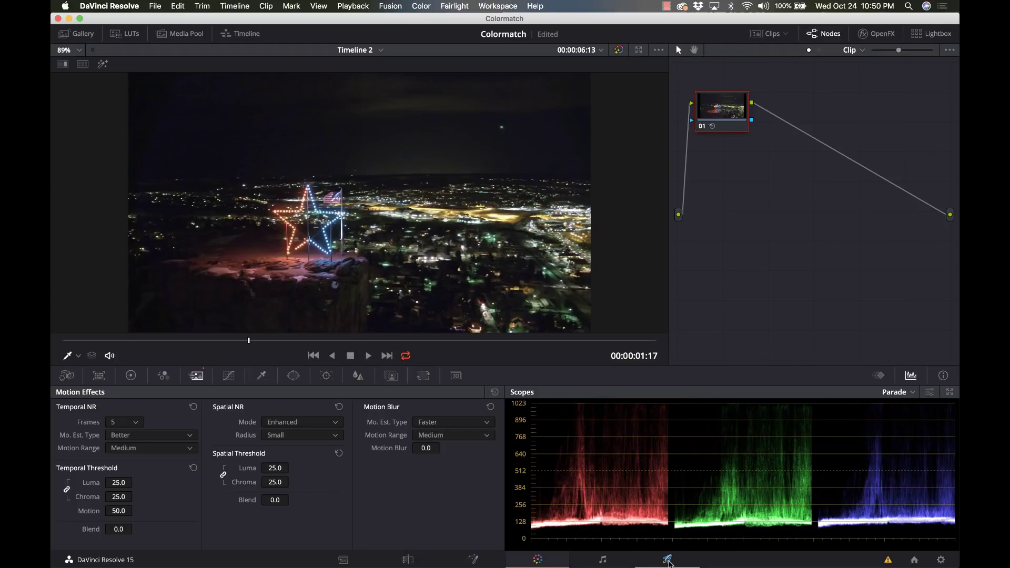
left_click(668, 560)
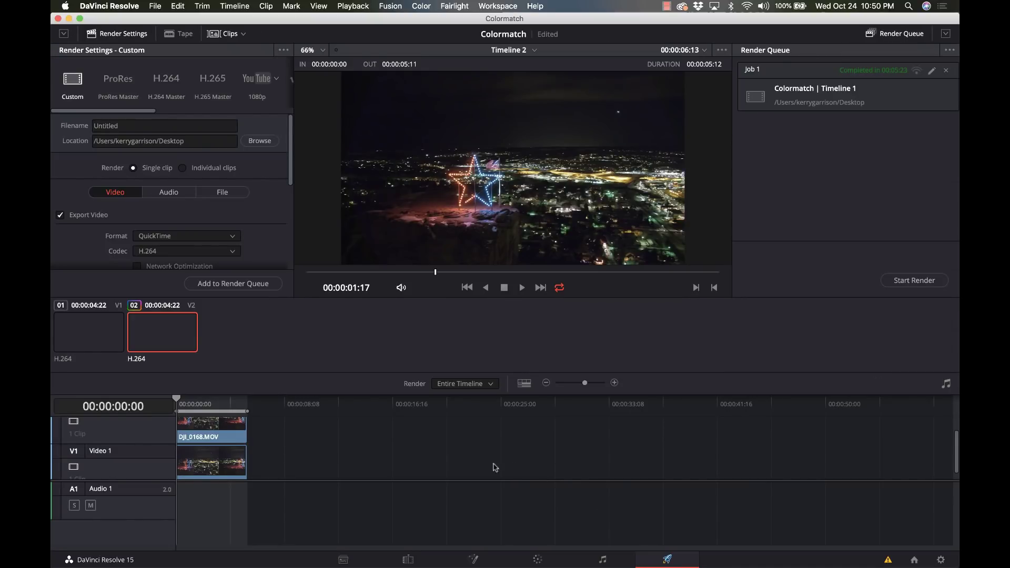
Name the output 'noisereduction', add Timeline 2 to the render queue and start rendering.
left_click(138, 126)
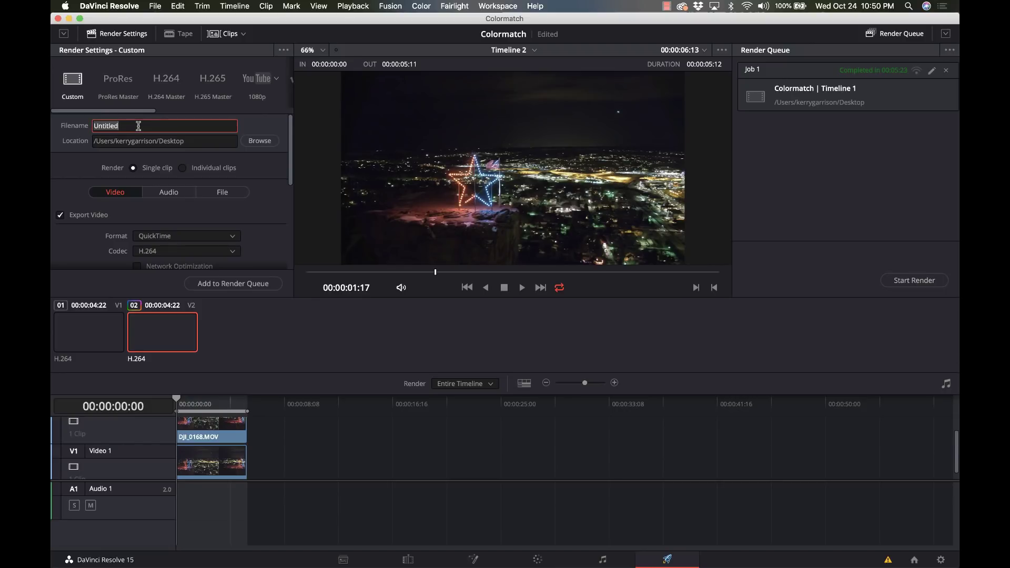
type("noisereduction")
left_click(234, 283)
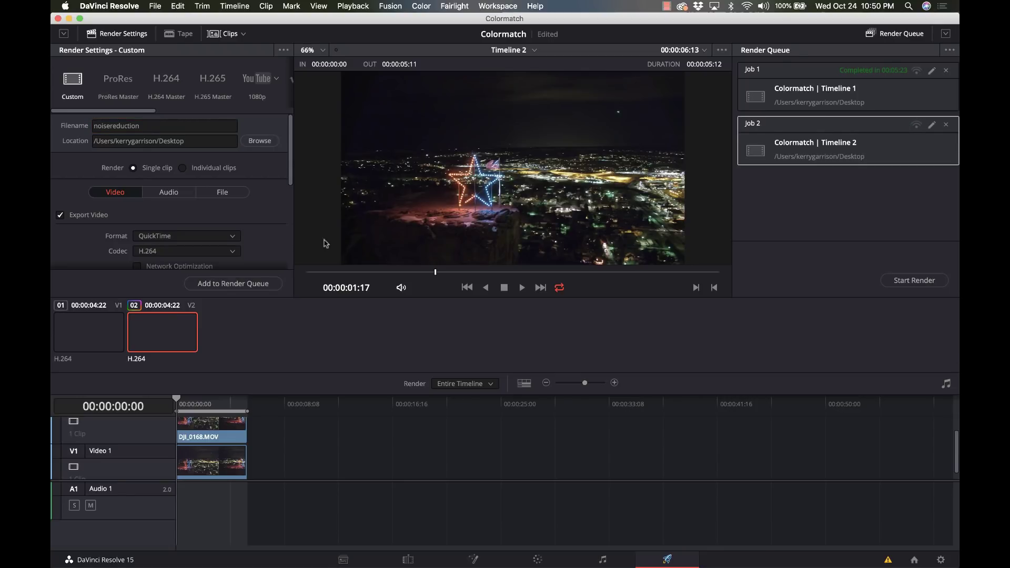
left_click(926, 283)
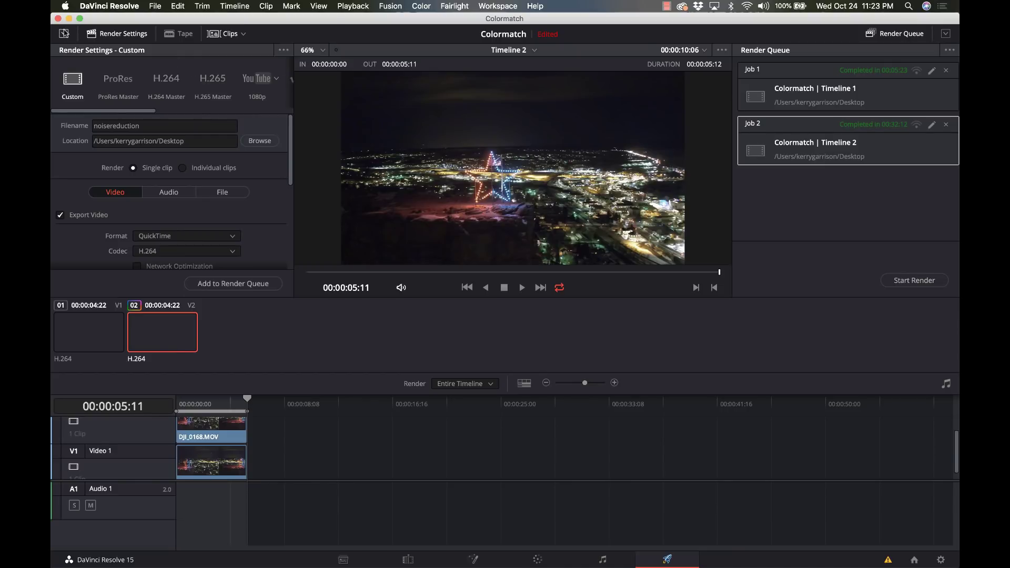
Minimize the Resolve window after the render completes to reveal the desktop.
left_click(68, 18)
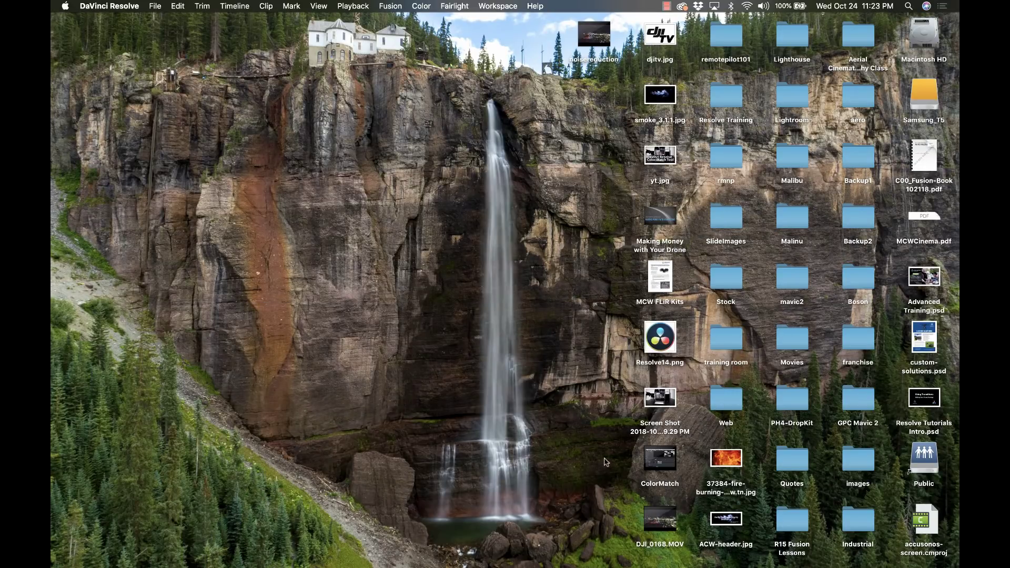
Open the rendered noisereduction file from the desktop in QuickTime Player.
left_click(604, 35)
double_click(604, 35)
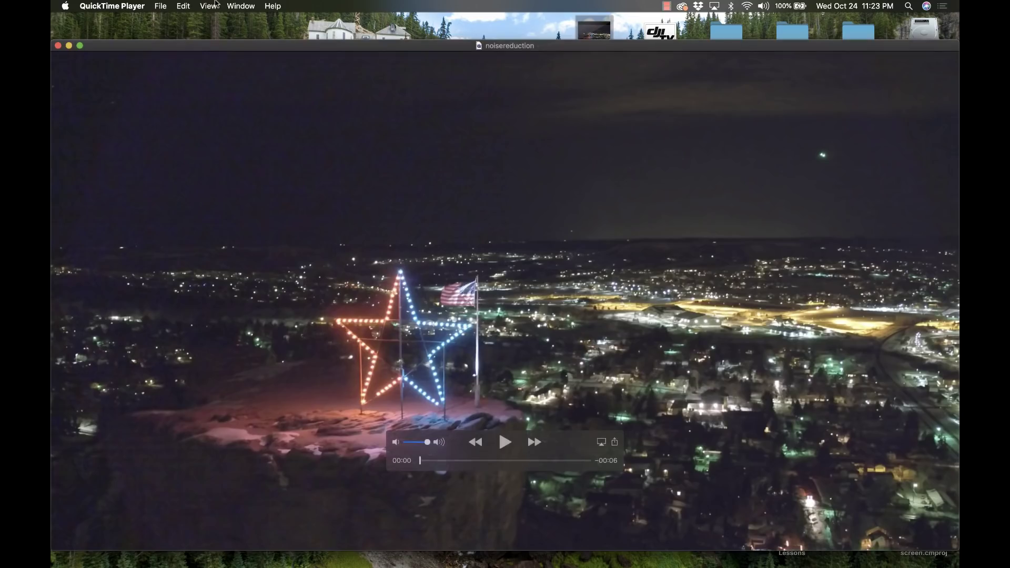
left_click(211, 6)
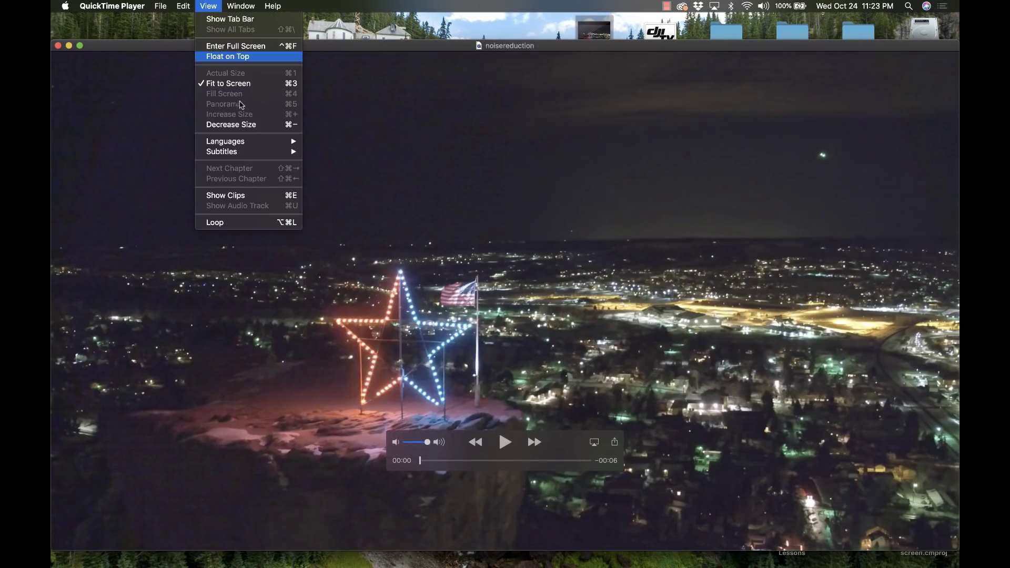